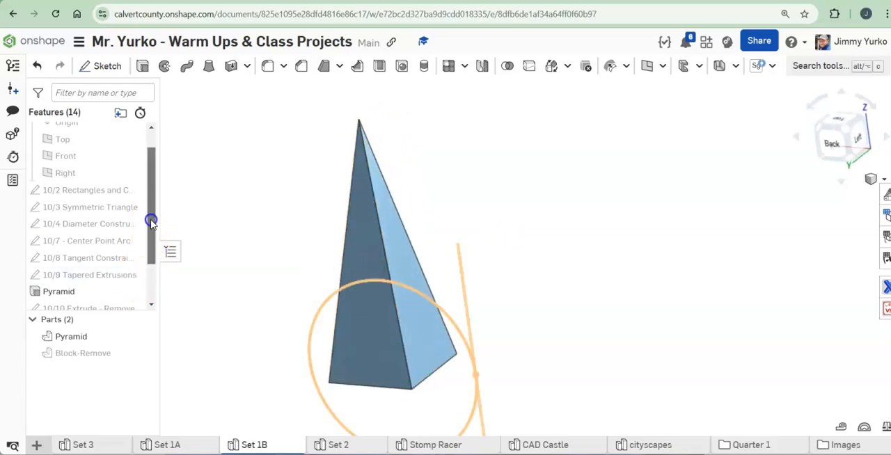
Step: Open the 10/9 Tapered Extrusions sketch for editing and view it straight on to its plane
{"action": "scroll", "coordinate": [153, 222], "scroll_direction": "down", "scroll_amount": 1}
{"action": "left_click", "coordinate": [133, 257]}
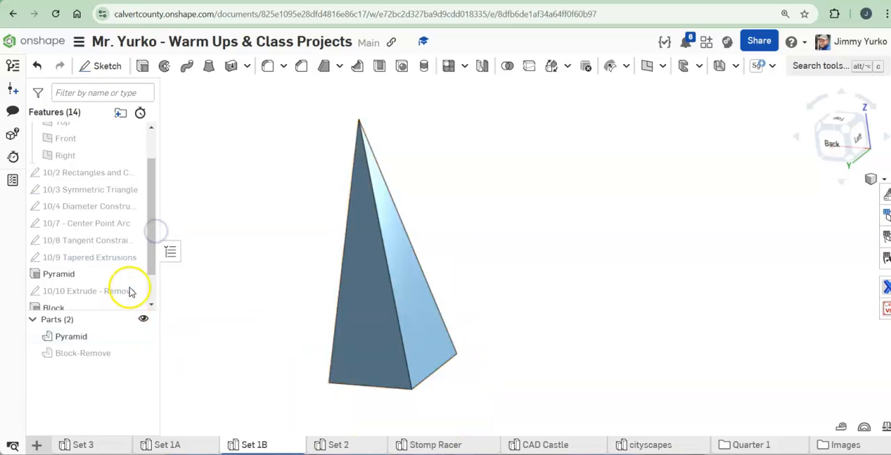
{"action": "double_click", "coordinate": [112, 259]}
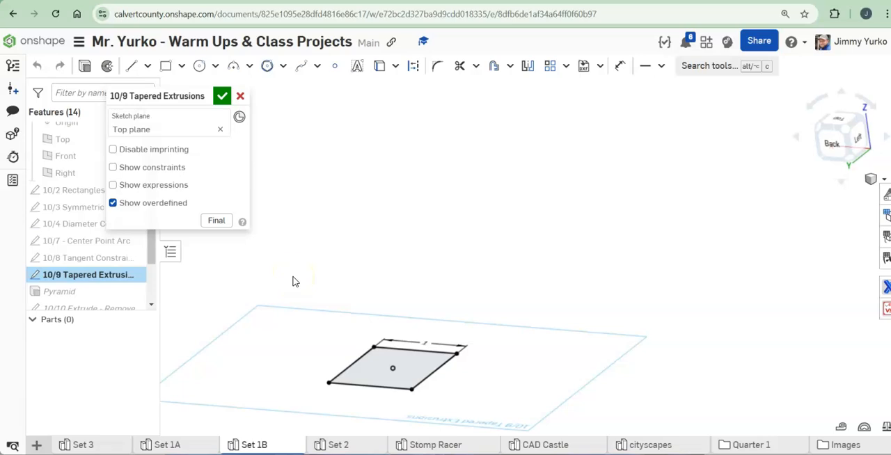
{"action": "key", "text": "n"}
{"action": "middle_click_drag", "start_coordinate": [454, 287], "coordinate": [348, 272]}
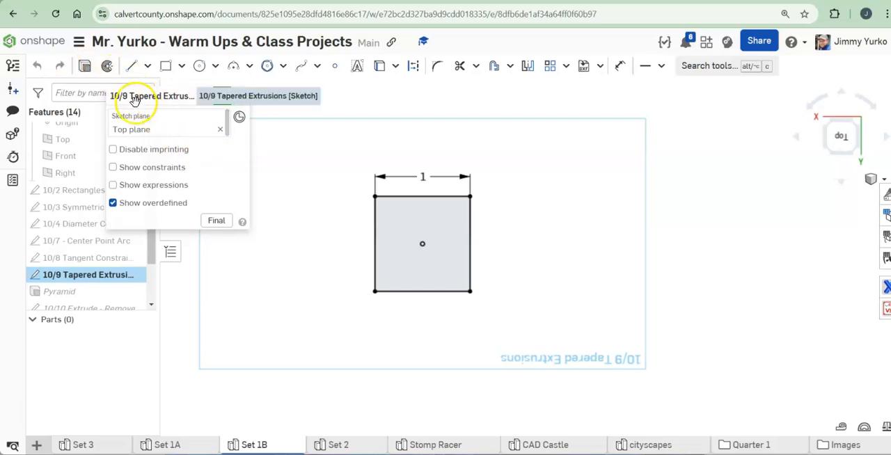
{"action": "left_click_drag", "start_coordinate": [172, 94], "coordinate": [229, 106]}
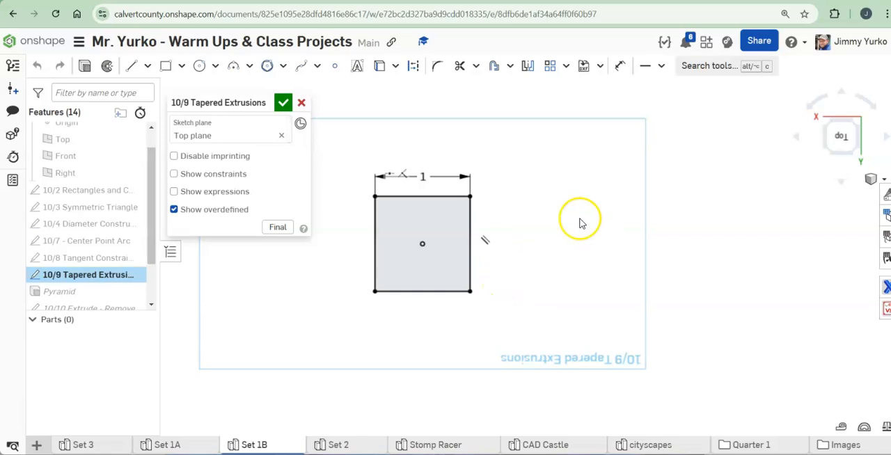
Step: Delete the existing square and its dimension from the sketch
{"action": "middle_click_drag", "start_coordinate": [522, 220], "coordinate": [551, 220]}
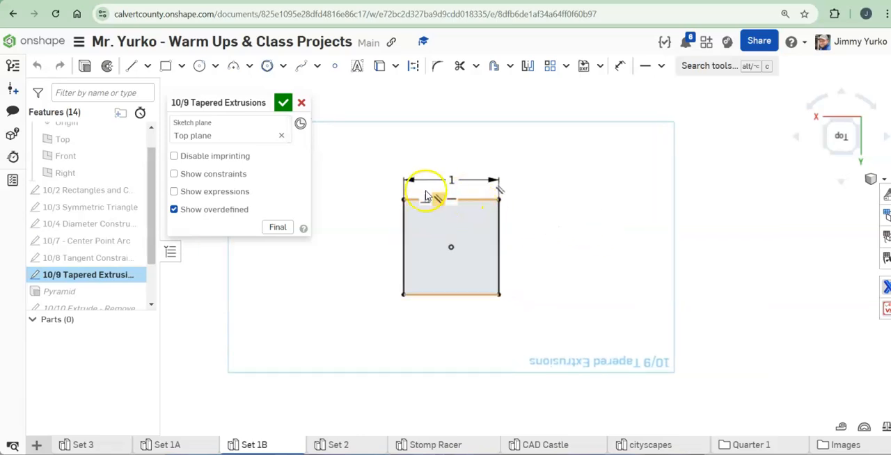
{"action": "left_click_drag", "start_coordinate": [372, 163], "coordinate": [564, 318]}
{"action": "left_click", "coordinate": [565, 324]}
{"action": "key", "text": "Delete"}
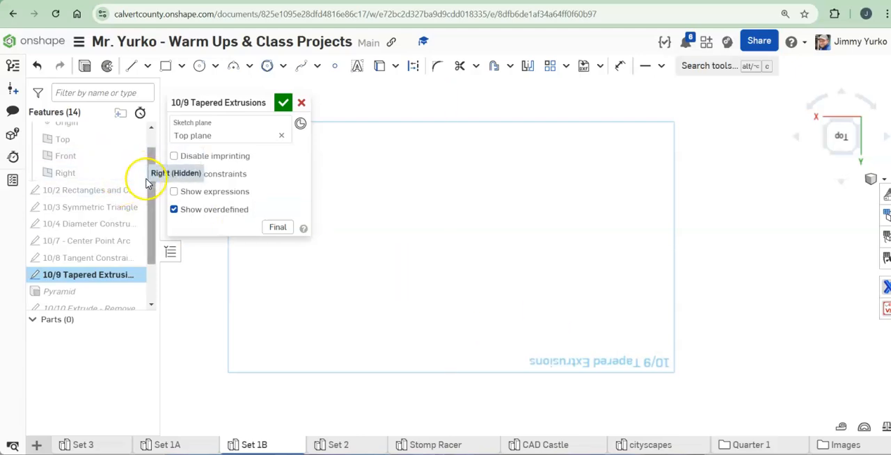
Step: Show the origin and sketch a center point rectangle about 0.85 by 0.91 in centred on it
{"action": "scroll", "coordinate": [146, 167], "scroll_direction": "up", "scroll_amount": 2}
{"action": "left_click", "coordinate": [133, 147]}
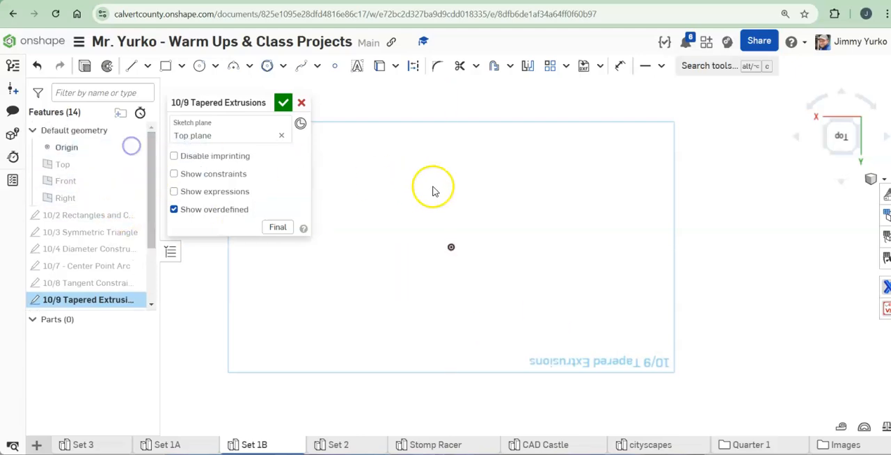
{"action": "left_click", "coordinate": [181, 65]}
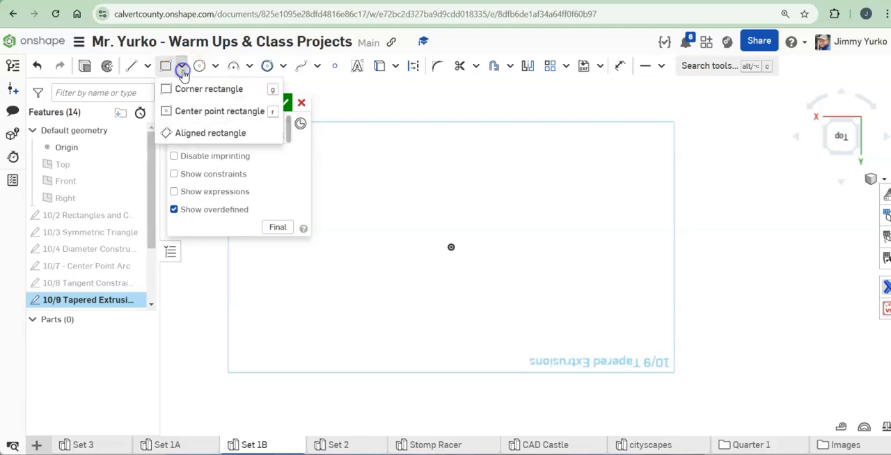
{"action": "left_click", "coordinate": [202, 113]}
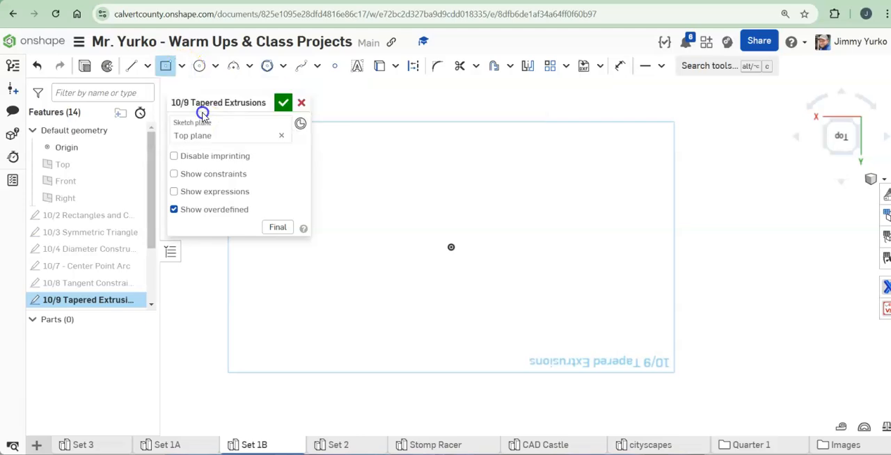
{"action": "left_click_drag", "start_coordinate": [451, 248], "coordinate": [492, 204]}
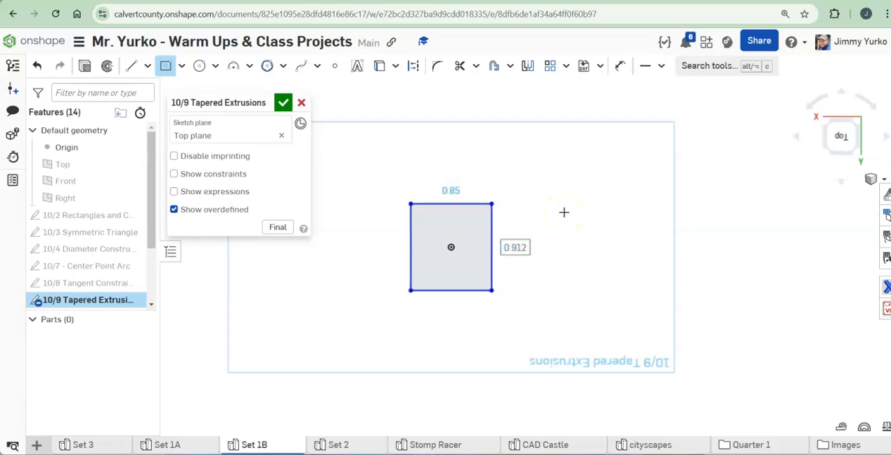
Step: Set the rectangle's height to 1 in, apply an Equal constraint between its top and right sides, and finish the sketch
{"action": "type", "text": "1"}
{"action": "key", "text": "Return"}
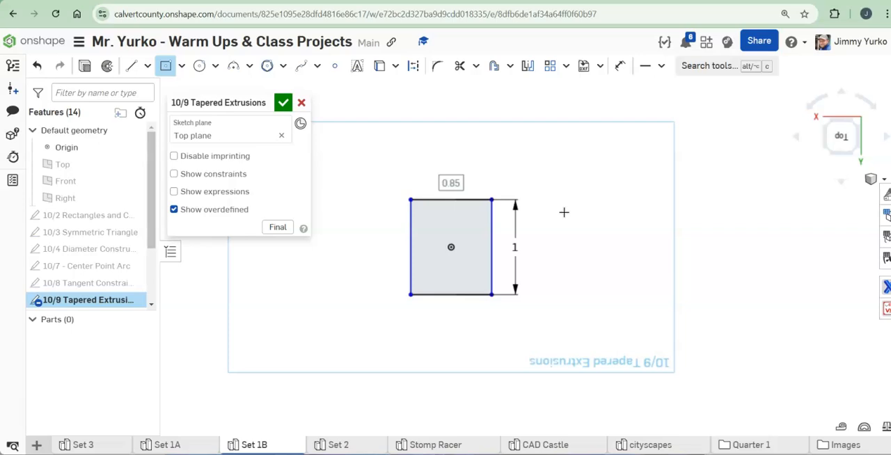
{"action": "key", "text": "e"}
{"action": "left_click", "coordinate": [661, 65]}
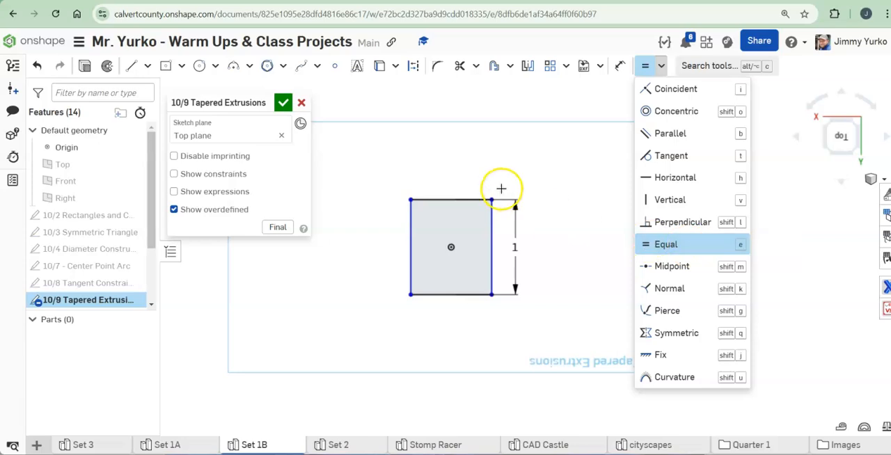
{"action": "left_click", "coordinate": [460, 200]}
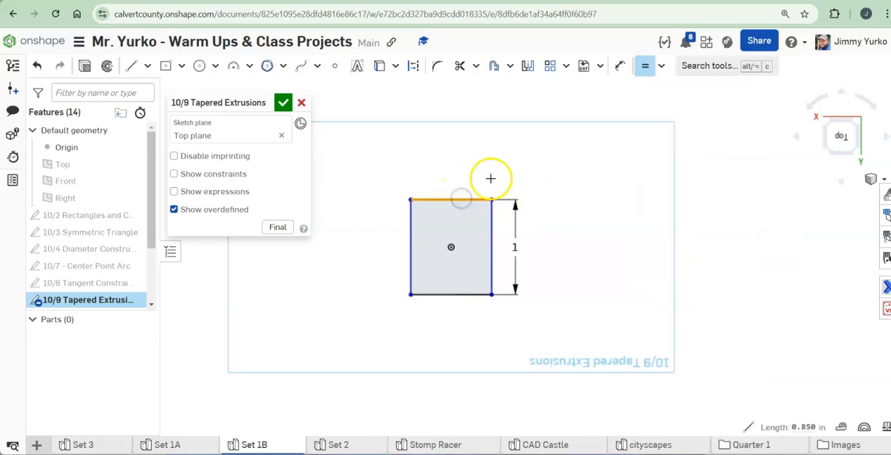
{"action": "left_click", "coordinate": [493, 218]}
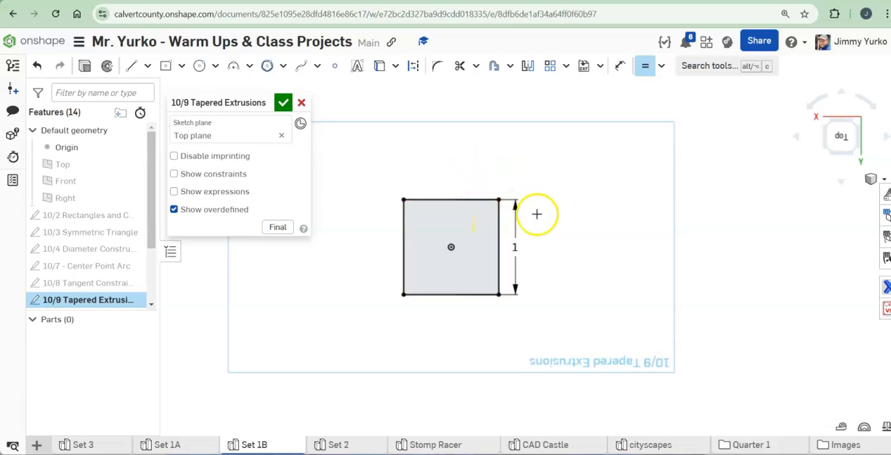
{"action": "left_click", "coordinate": [283, 103]}
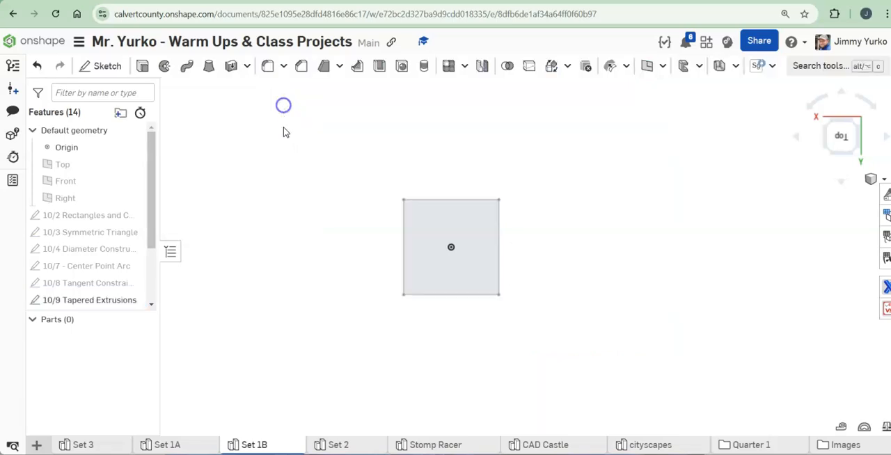
Step: Delete the existing Pyramid feature
{"action": "right_click_drag", "start_coordinate": [531, 292], "coordinate": [525, 260]}
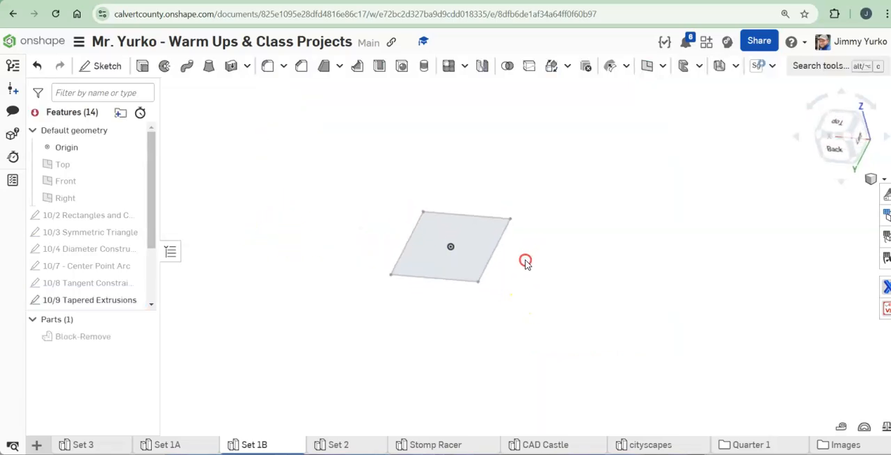
{"action": "left_click_drag", "start_coordinate": [155, 183], "coordinate": [155, 216]}
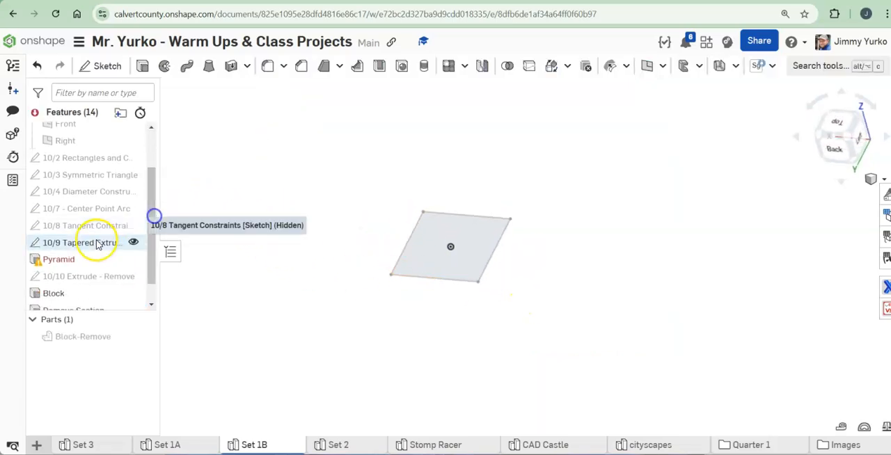
{"action": "left_click", "coordinate": [70, 260]}
{"action": "key", "text": "Delete"}
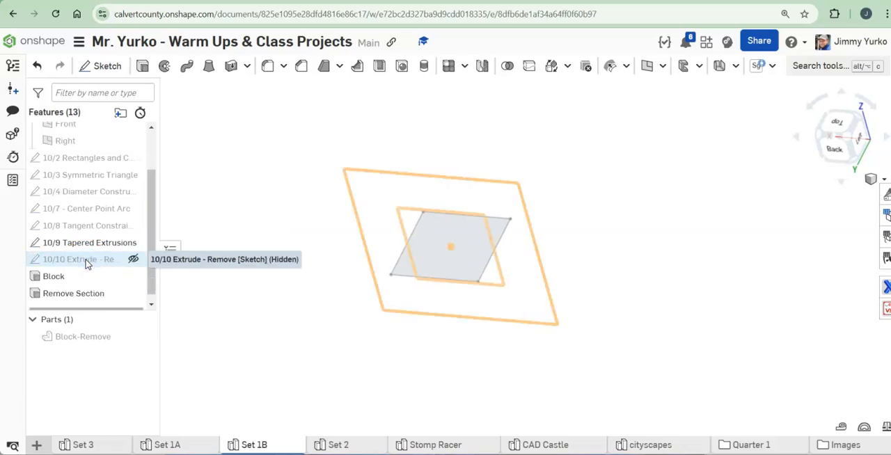
Step: Start a new solid Extrude feature and name it Pyramid
{"action": "right_click_drag", "start_coordinate": [449, 247], "coordinate": [465, 251]}
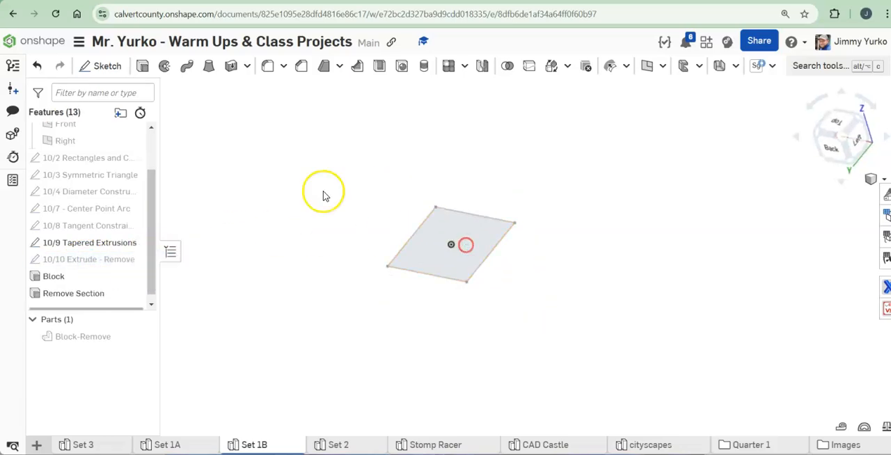
{"action": "left_click", "coordinate": [143, 66]}
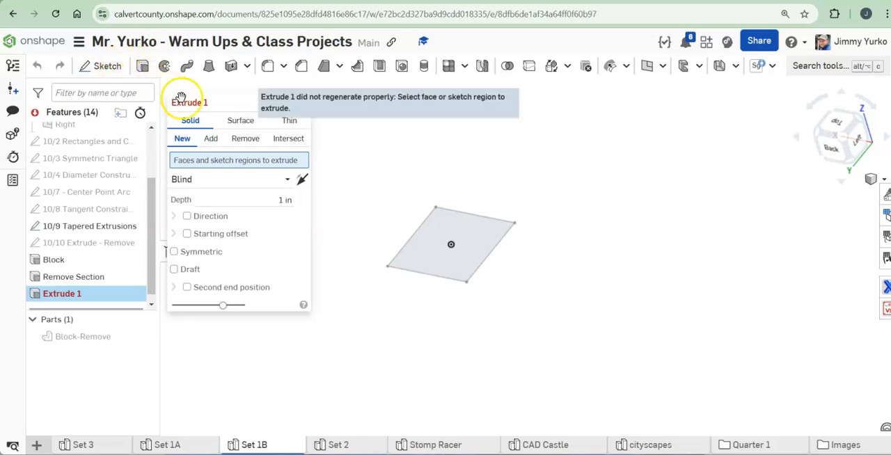
{"action": "left_click", "coordinate": [263, 101]}
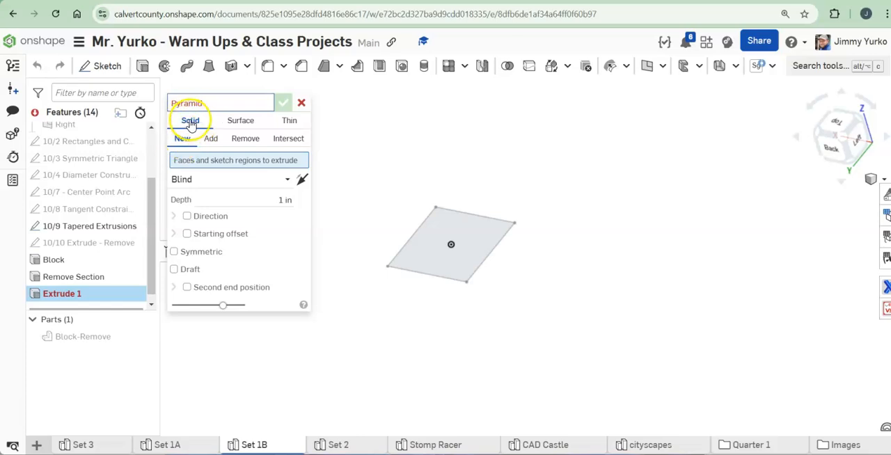
Step: Extrude the square sketch region as a new solid with a Blind depth of 6 in
{"action": "left_click", "coordinate": [287, 183]}
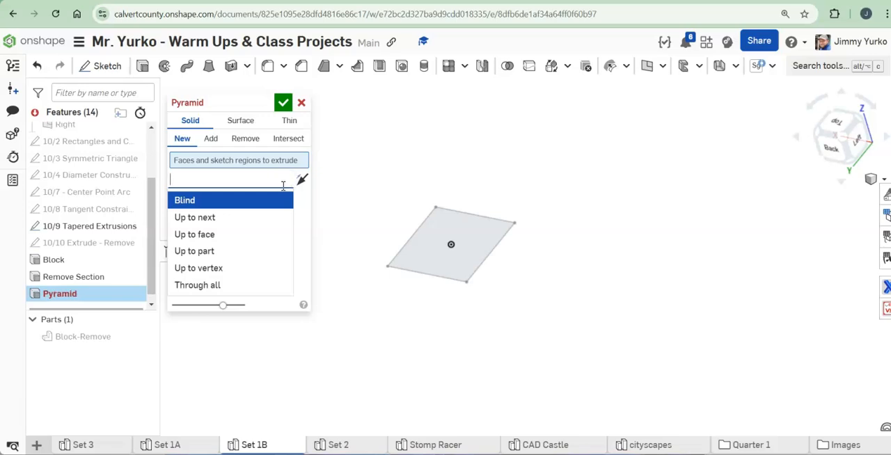
{"action": "left_click", "coordinate": [282, 202]}
{"action": "left_click", "coordinate": [270, 196]}
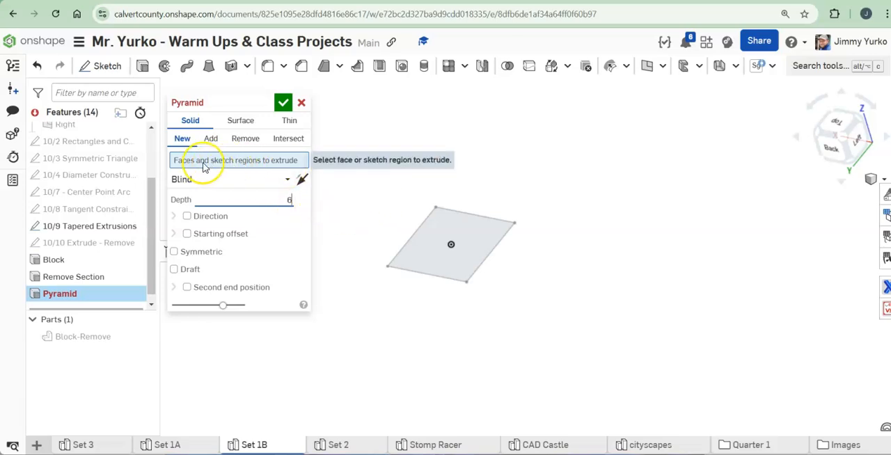
{"action": "left_click", "coordinate": [445, 233]}
{"action": "right_click_drag", "start_coordinate": [529, 223], "coordinate": [534, 254]}
{"action": "left_click", "coordinate": [460, 257]}
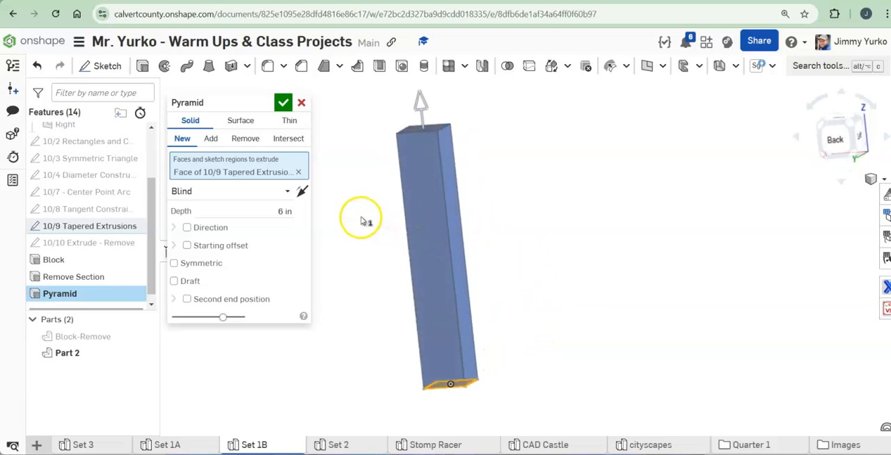
Step: Add a 3 deg draft to the extrusion and reverse its direction so the solid narrows upward
{"action": "mouse_move", "coordinate": [379, 241]}
{"action": "right_mouse_down"}
{"action": "mouse_move", "coordinate": [441, 236]}
{"action": "mouse_move", "coordinate": [423, 279]}
{"action": "mouse_move", "coordinate": [397, 229]}
{"action": "mouse_move", "coordinate": [385, 238]}
{"action": "right_mouse_up"}
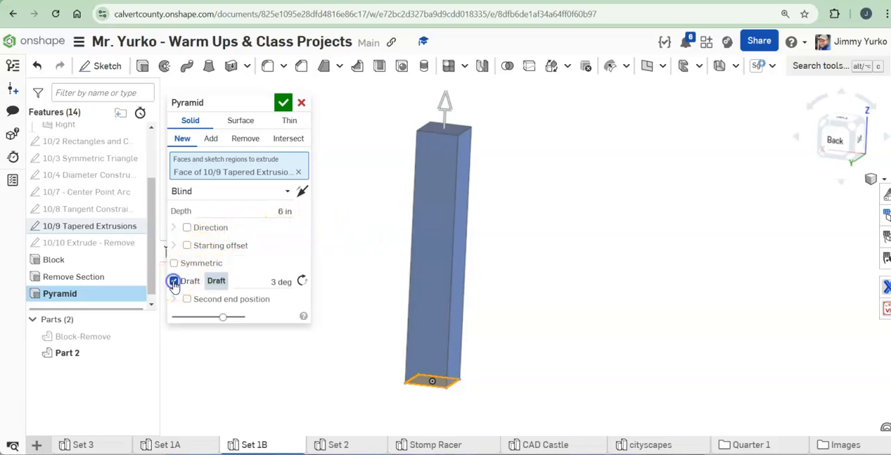
{"action": "left_click", "coordinate": [833, 143]}
{"action": "left_click", "coordinate": [578, 210]}
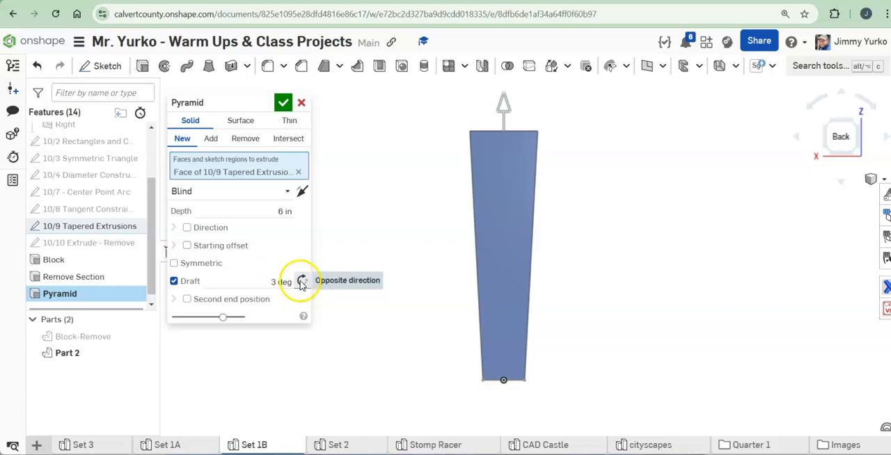
{"action": "left_click", "coordinate": [302, 282]}
Step: Try a draft angle of 15 deg, and settle on 10 deg
{"action": "left_click", "coordinate": [279, 281]}
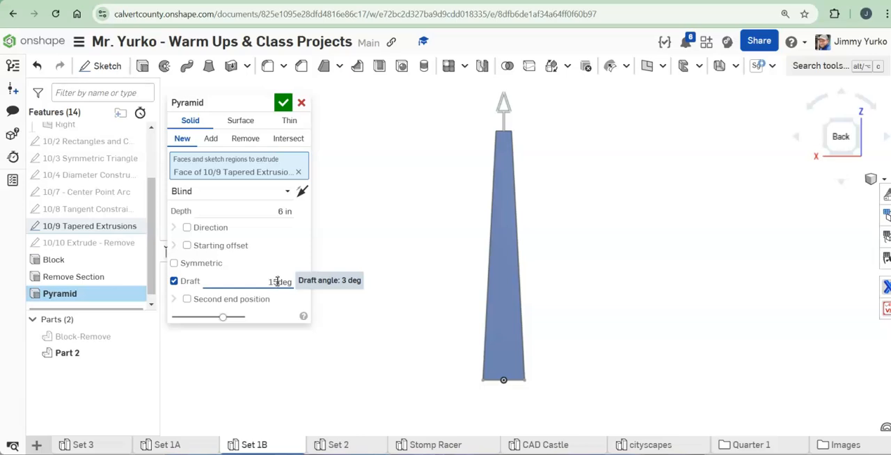
{"action": "key", "text": "Return"}
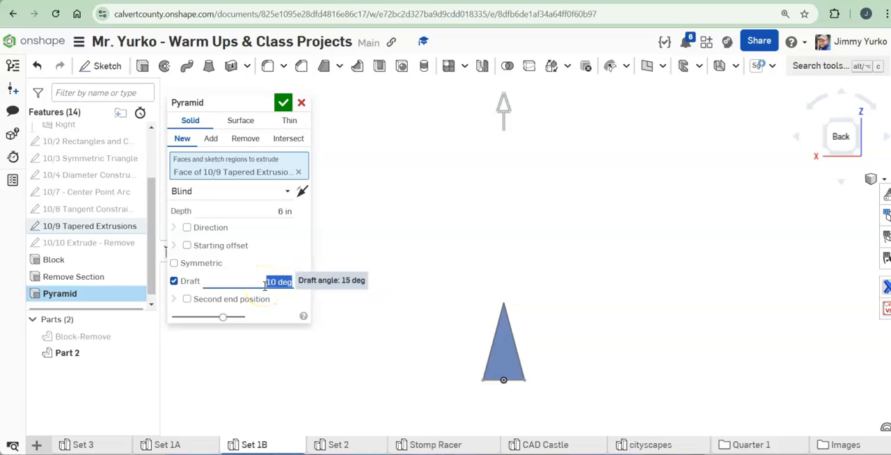
{"action": "right_click_drag", "start_coordinate": [546, 328], "coordinate": [505, 332]}
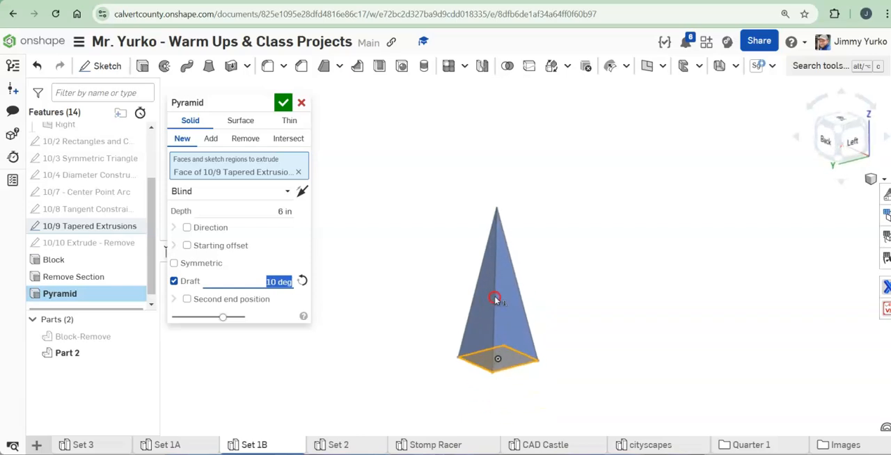
Step: Try the draft in the outward direction, flip it back inward, and view the pyramid from several sides
{"action": "left_click", "coordinate": [302, 282]}
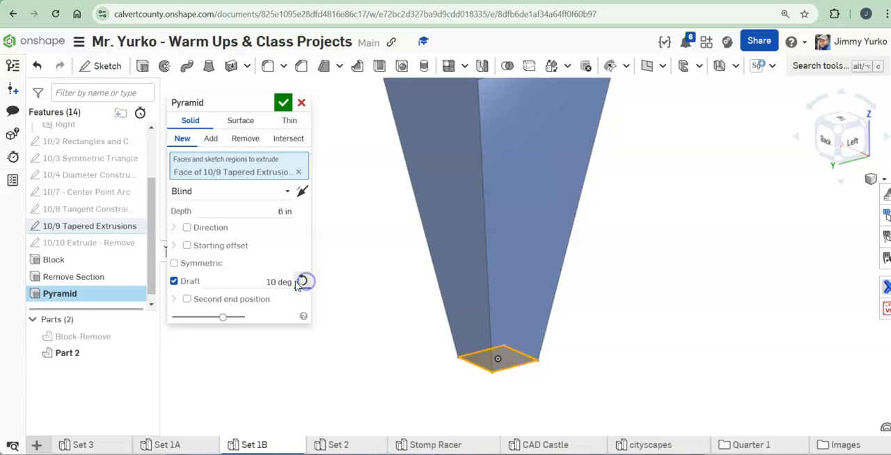
{"action": "left_click", "coordinate": [303, 281]}
{"action": "right_click_drag", "start_coordinate": [379, 291], "coordinate": [430, 253]}
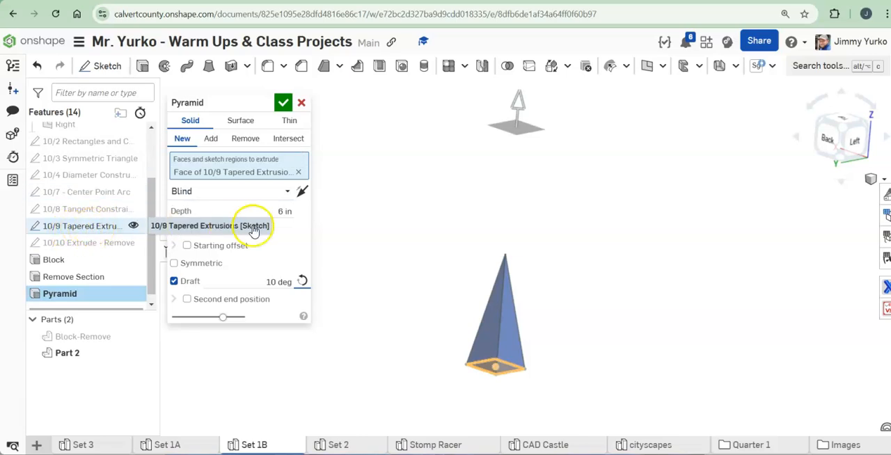
{"action": "mouse_move", "coordinate": [453, 255]}
{"action": "right_mouse_down"}
{"action": "mouse_move", "coordinate": [451, 237]}
{"action": "mouse_move", "coordinate": [440, 256]}
{"action": "right_mouse_up"}
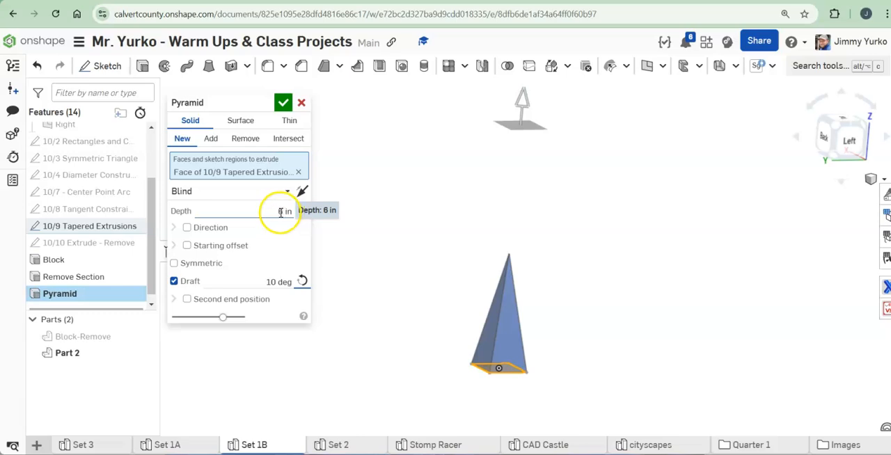
{"action": "mouse_move", "coordinate": [551, 281]}
{"action": "right_mouse_down"}
{"action": "mouse_move", "coordinate": [555, 272]}
{"action": "mouse_move", "coordinate": [546, 285]}
{"action": "right_mouse_up"}
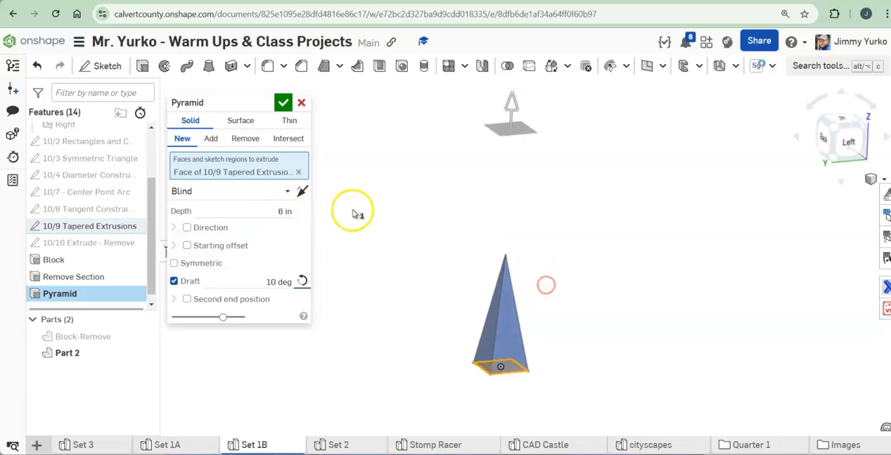
Step: Lower the extrusion's end plane close to the pyramid's tip, at a depth of about 2.91 in
{"action": "left_click", "coordinate": [281, 212]}
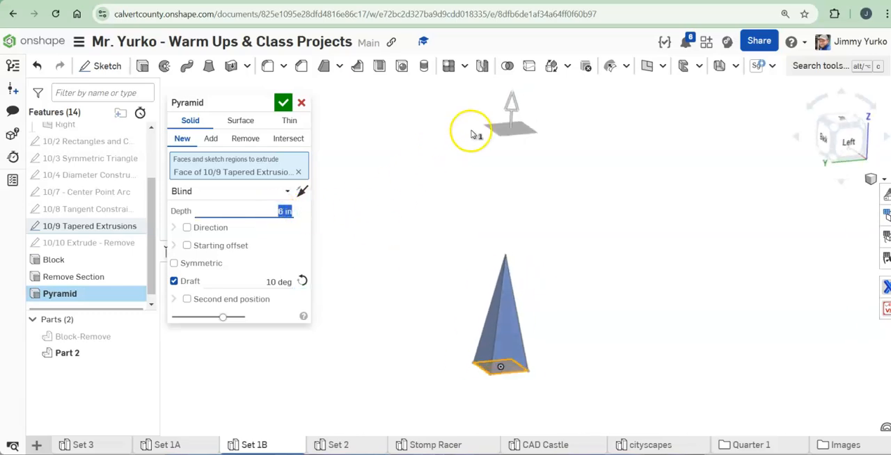
{"action": "left_click_drag", "start_coordinate": [511, 104], "coordinate": [498, 235]}
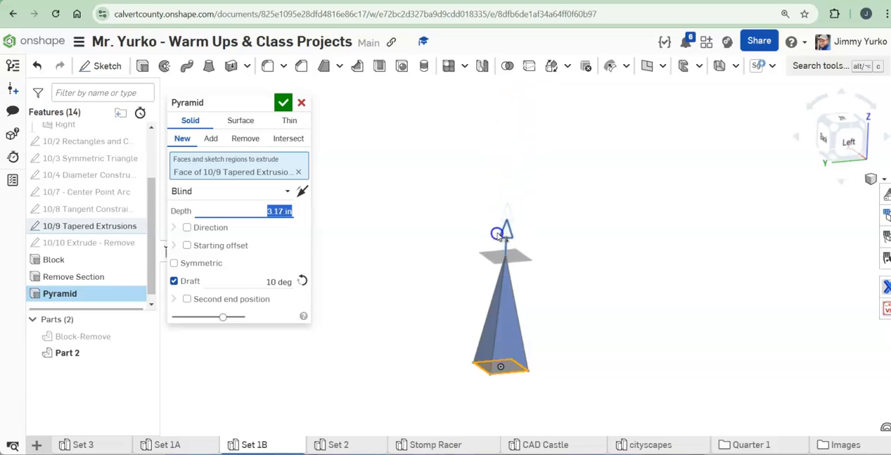
{"action": "right_click_drag", "start_coordinate": [613, 309], "coordinate": [644, 305]}
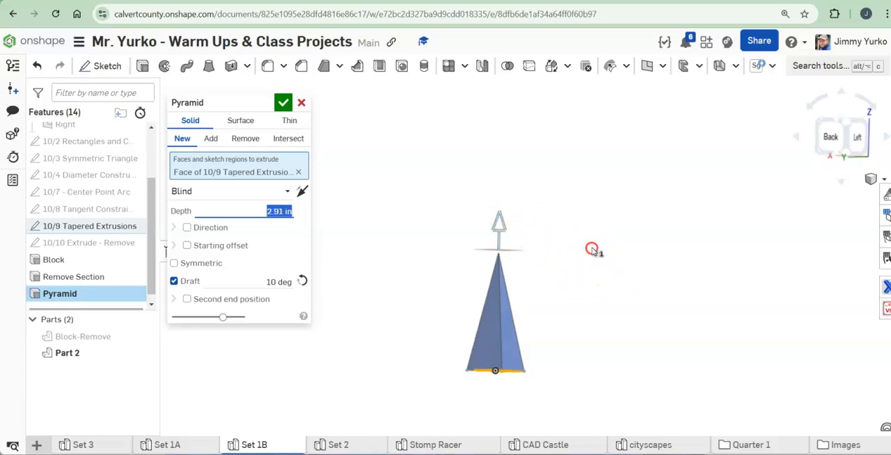
{"action": "right_click_drag", "start_coordinate": [591, 249], "coordinate": [570, 257]}
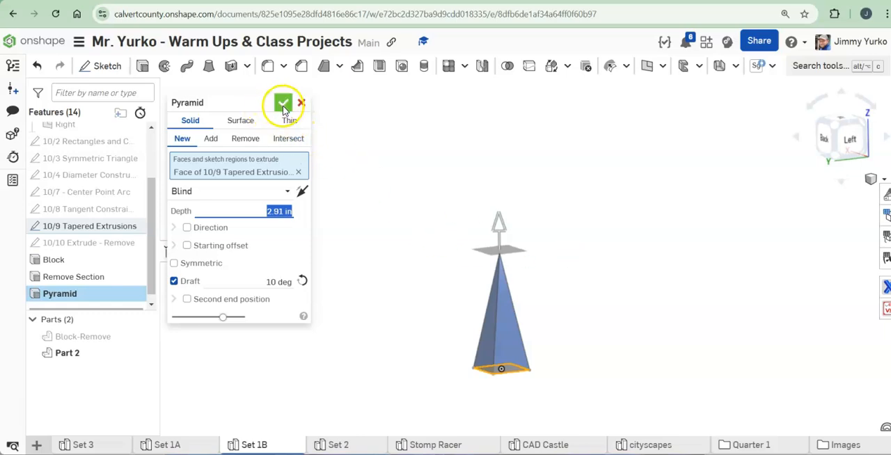
Step: Shorten the extrusion to a depth of about 1.87 in so the pyramid has a flat top, and accept the feature
{"action": "left_click_drag", "start_coordinate": [498, 223], "coordinate": [500, 263]}
{"action": "right_click_drag", "start_coordinate": [622, 279], "coordinate": [627, 304]}
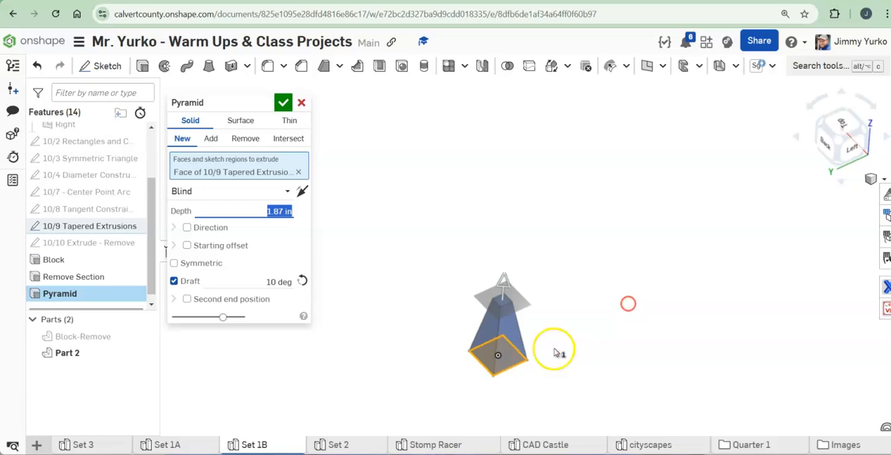
{"action": "scroll", "coordinate": [555, 351], "scroll_direction": "up", "scroll_amount": 2}
{"action": "scroll", "coordinate": [558, 323], "scroll_direction": "up", "scroll_amount": 1}
{"action": "right_click_drag", "start_coordinate": [557, 270], "coordinate": [568, 262]}
{"action": "left_click", "coordinate": [282, 102]}
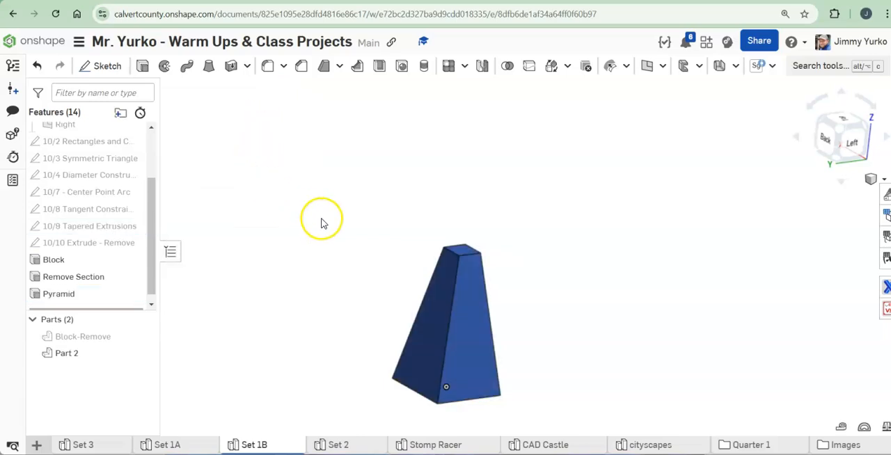
{"action": "scroll", "coordinate": [396, 284], "scroll_direction": "down", "scroll_amount": 1}
{"action": "middle_click_drag", "start_coordinate": [399, 284], "coordinate": [386, 242]}
{"action": "right_click_drag", "start_coordinate": [385, 240], "coordinate": [418, 219]}
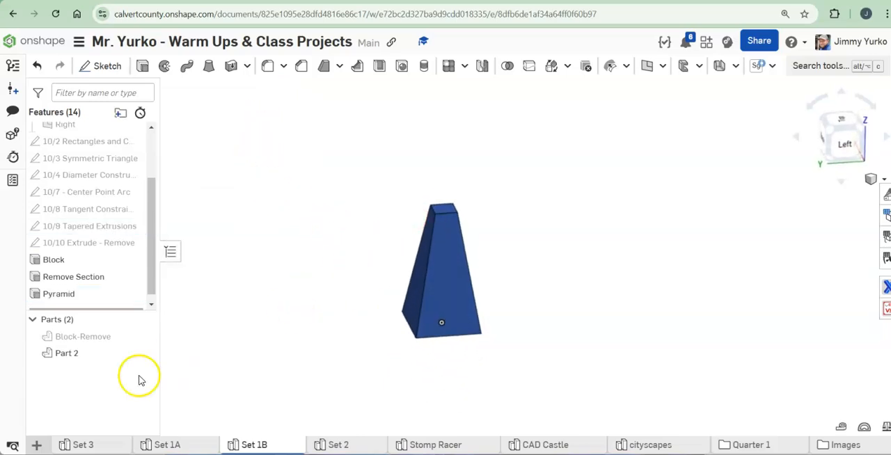